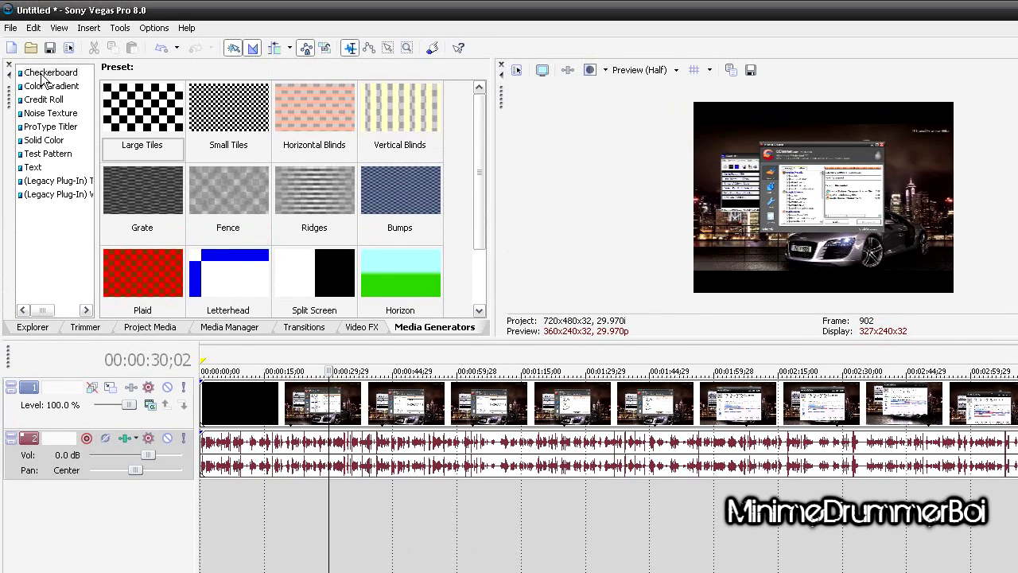
Open the project properties and apply the HDV 720-30p (1280x720, 29.970 fps) video template.
{"action": "left_click", "coordinate": [10, 27]}
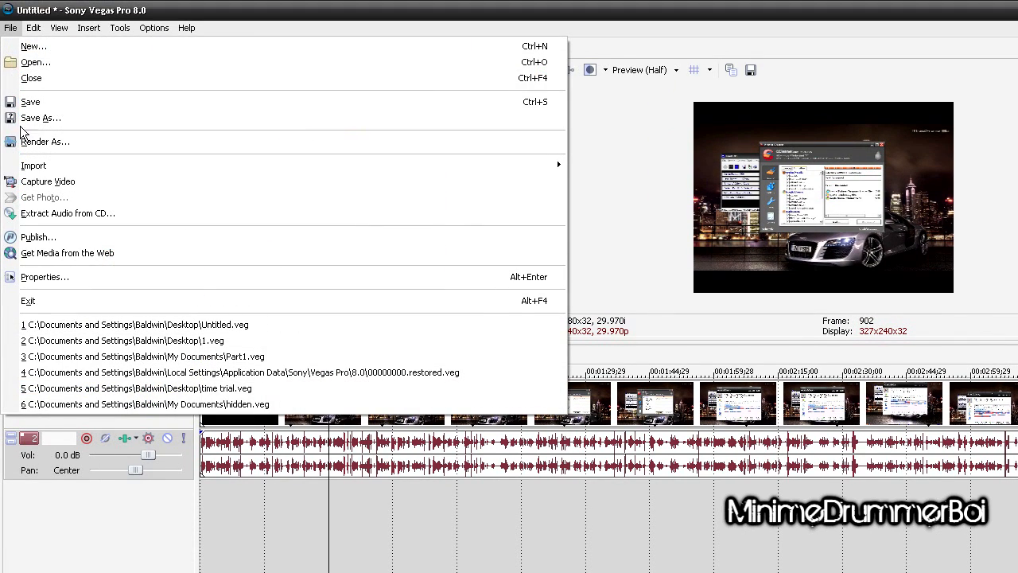
{"action": "left_click", "coordinate": [51, 275]}
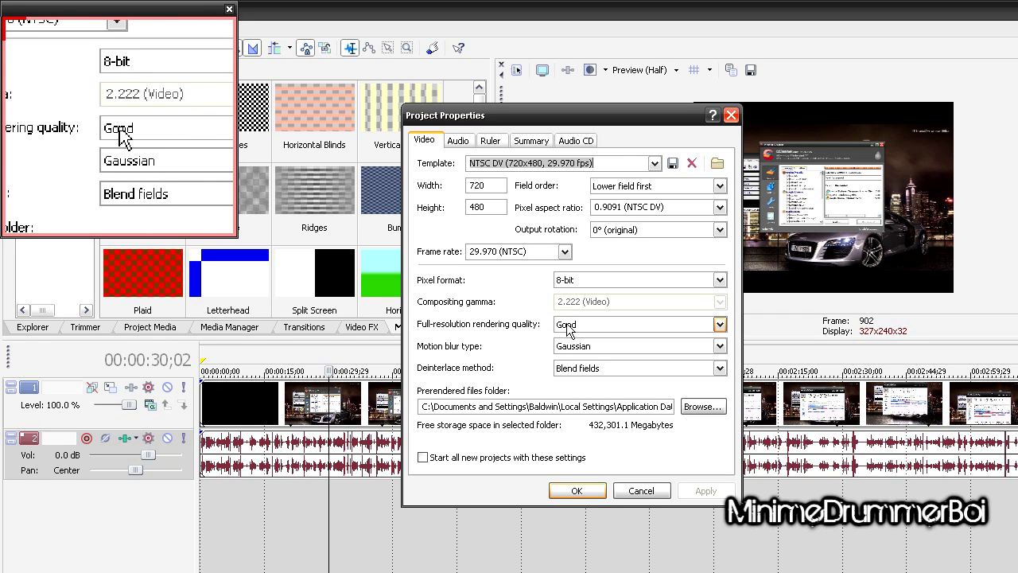
{"action": "left_click", "coordinate": [655, 168]}
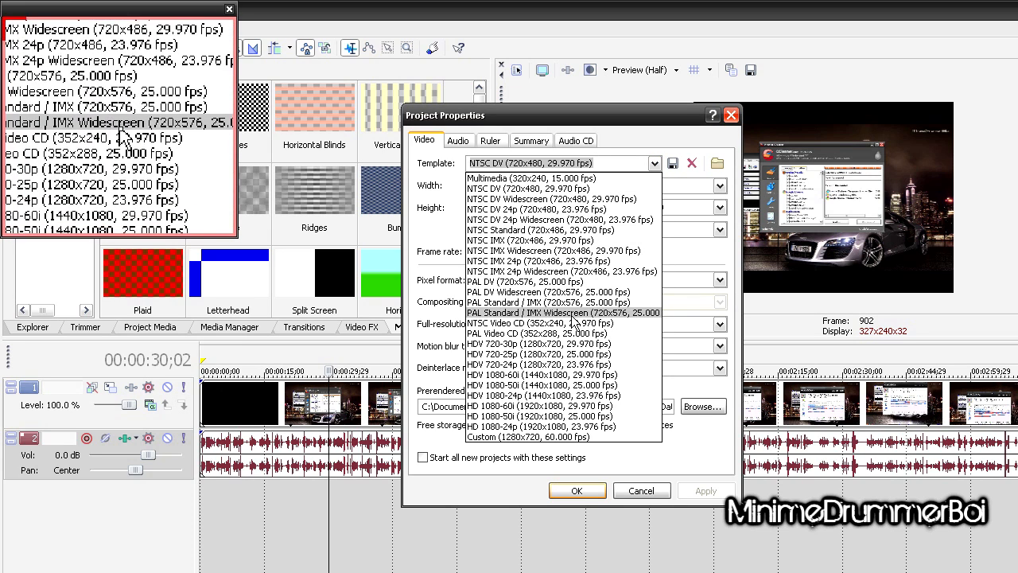
{"action": "left_click", "coordinate": [541, 344]}
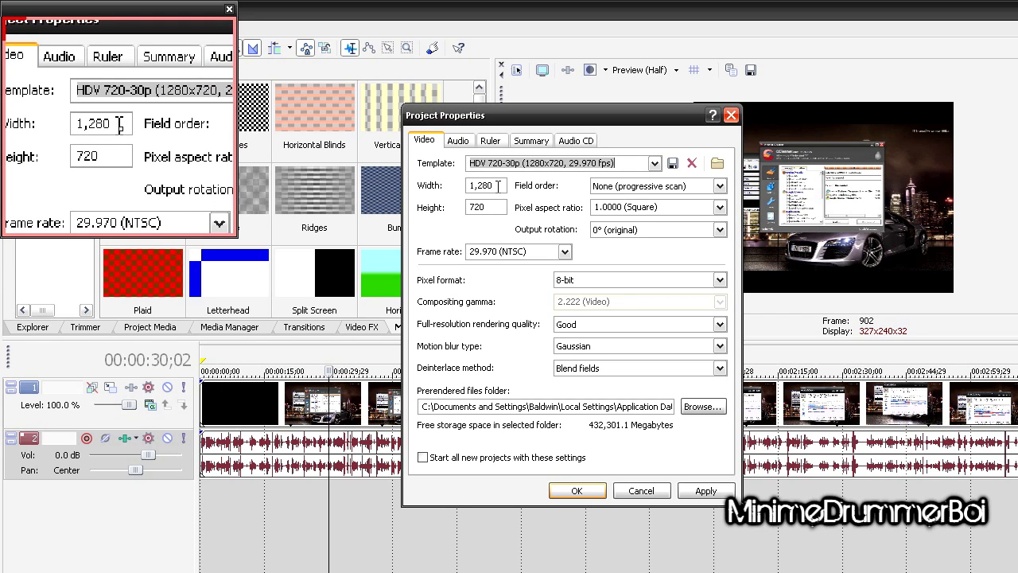
Set the project frame size to a width of 1920 and a height of 1080.
{"action": "double_click", "coordinate": [498, 186]}
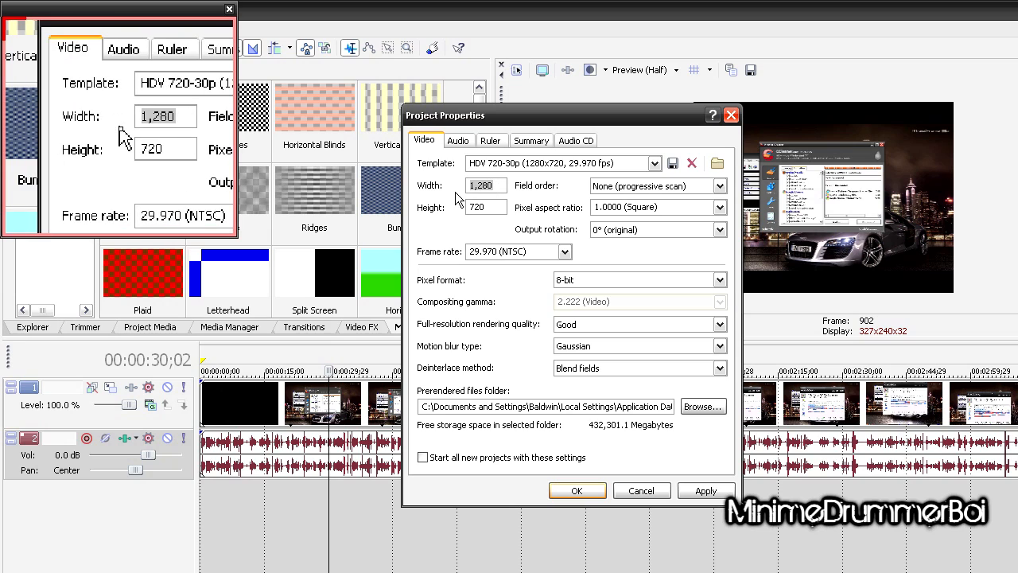
{"action": "type", "text": "1920"}
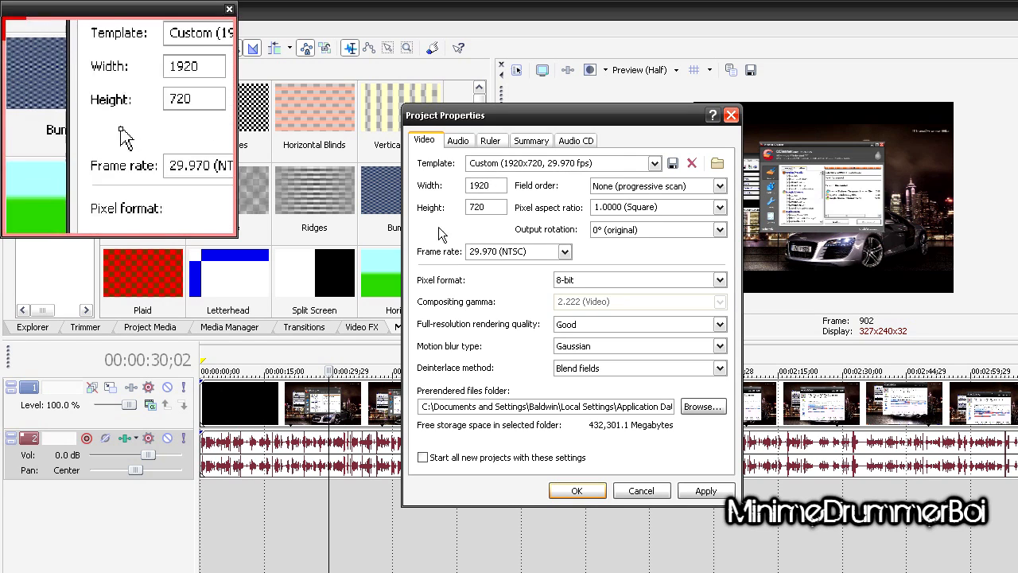
{"action": "double_click", "coordinate": [496, 207]}
{"action": "type", "text": "1080"}
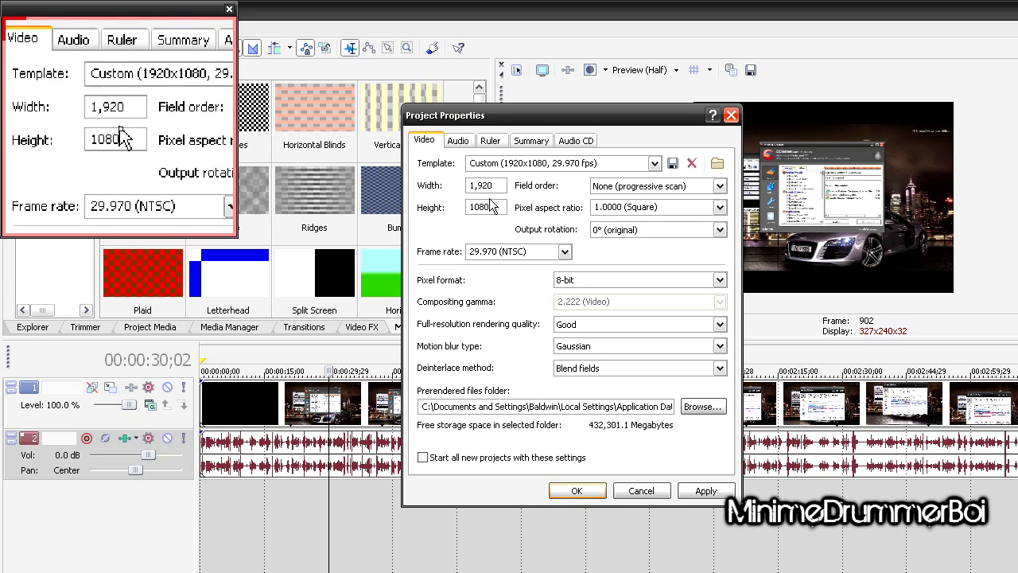
Set the project frame size to a width of 1280 and a height of 720.
{"action": "double_click", "coordinate": [467, 192]}
{"action": "type", "text": "1280"}
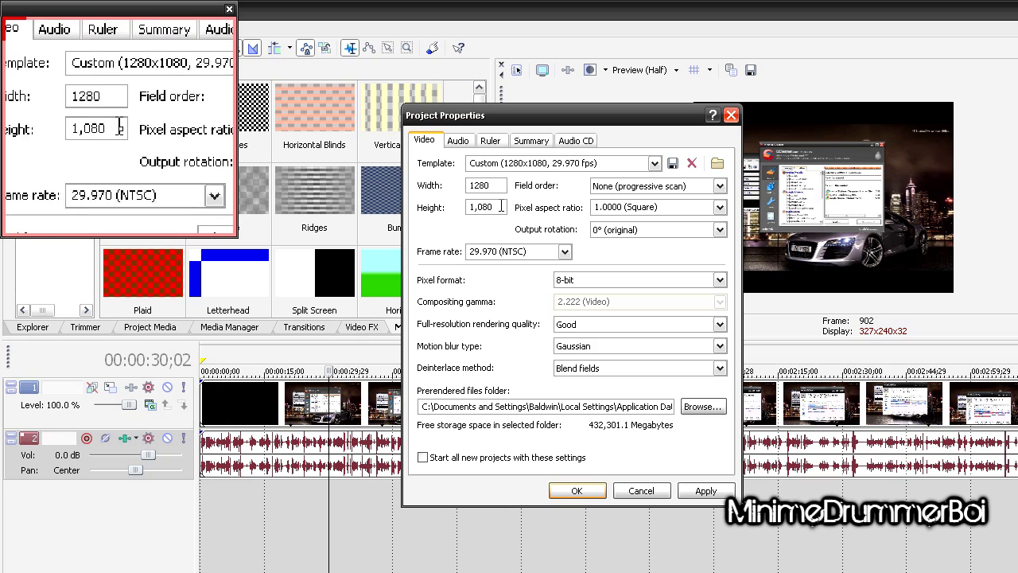
{"action": "double_click", "coordinate": [469, 207]}
{"action": "type", "text": "720"}
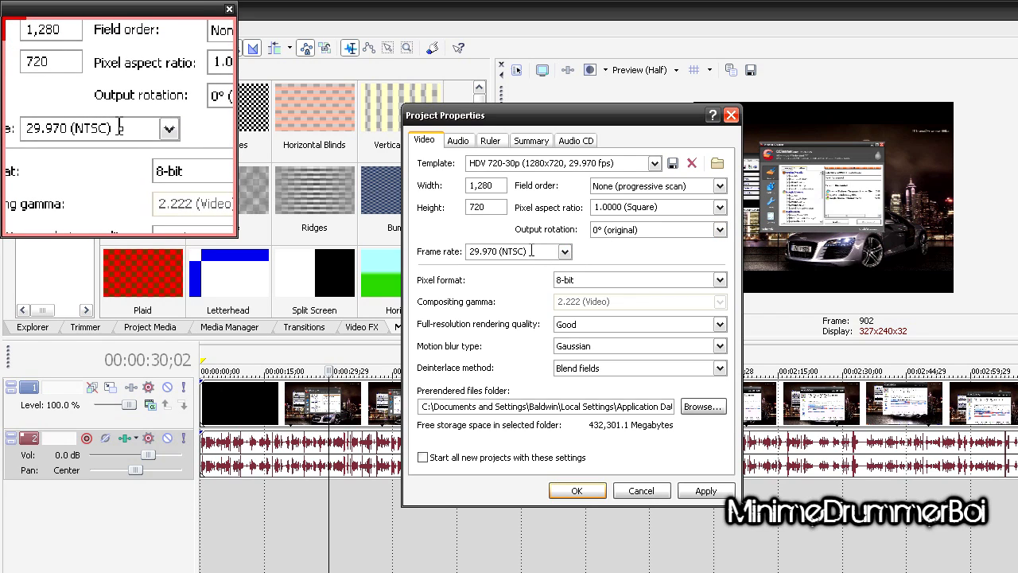
Set the project frame rate to 50 fps.
{"action": "left_click", "coordinate": [531, 251]}
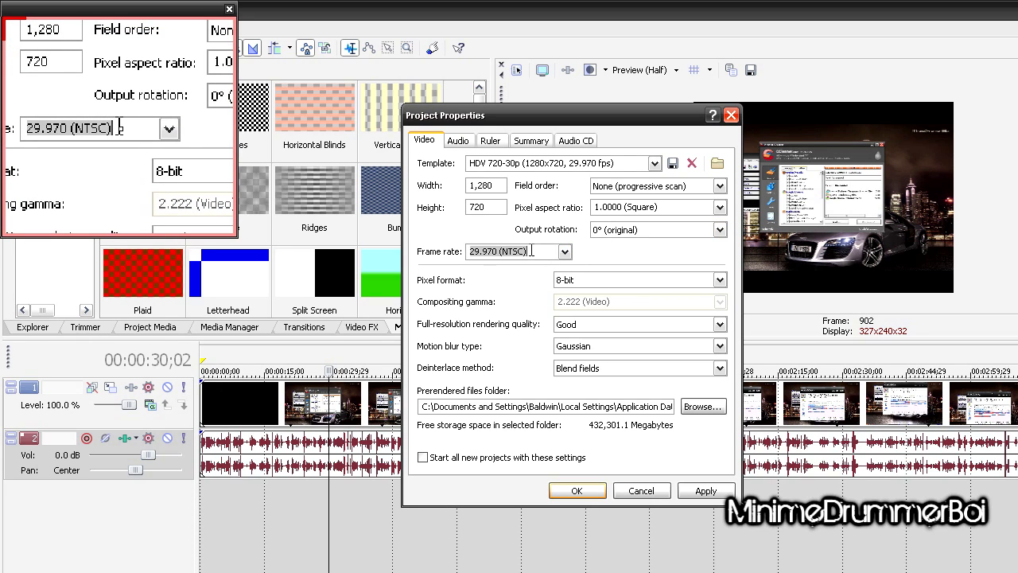
{"action": "type", "text": "30"}
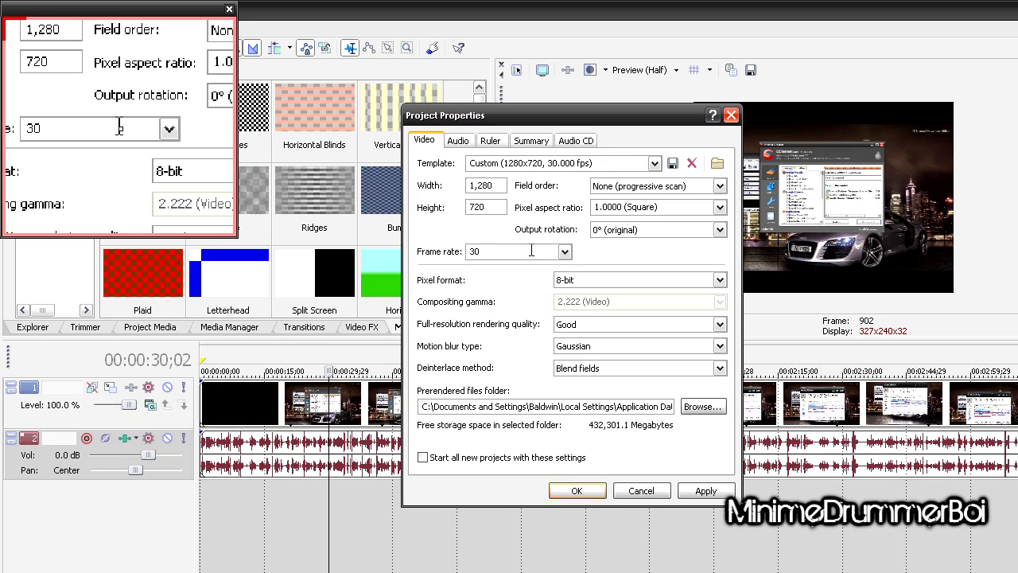
{"action": "key", "text": "BackSpace"}
{"action": "key", "text": "BackSpace"}
{"action": "type", "text": "50"}
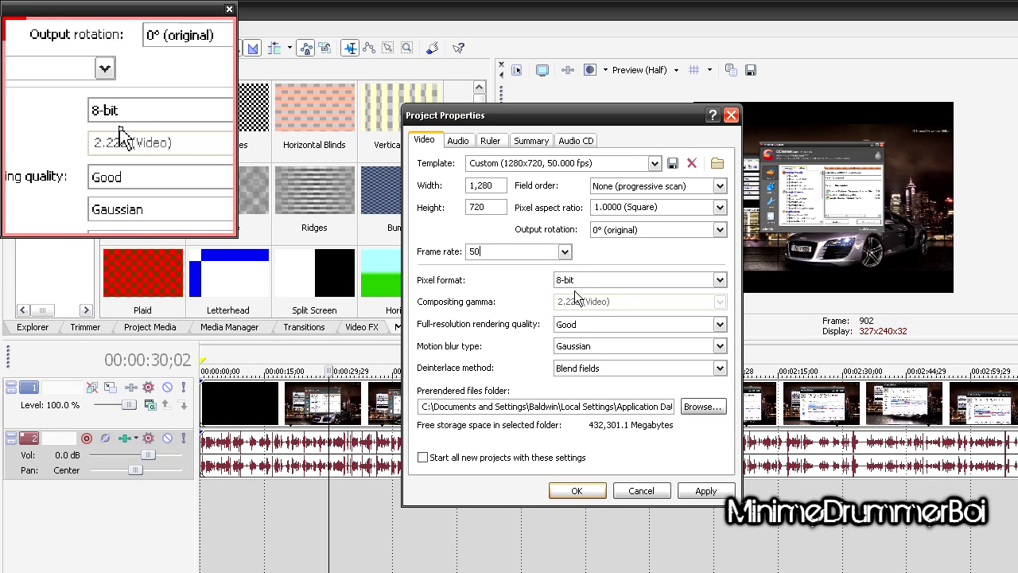
Set the full-resolution rendering quality to Best and accept the project properties.
{"action": "left_click", "coordinate": [719, 324]}
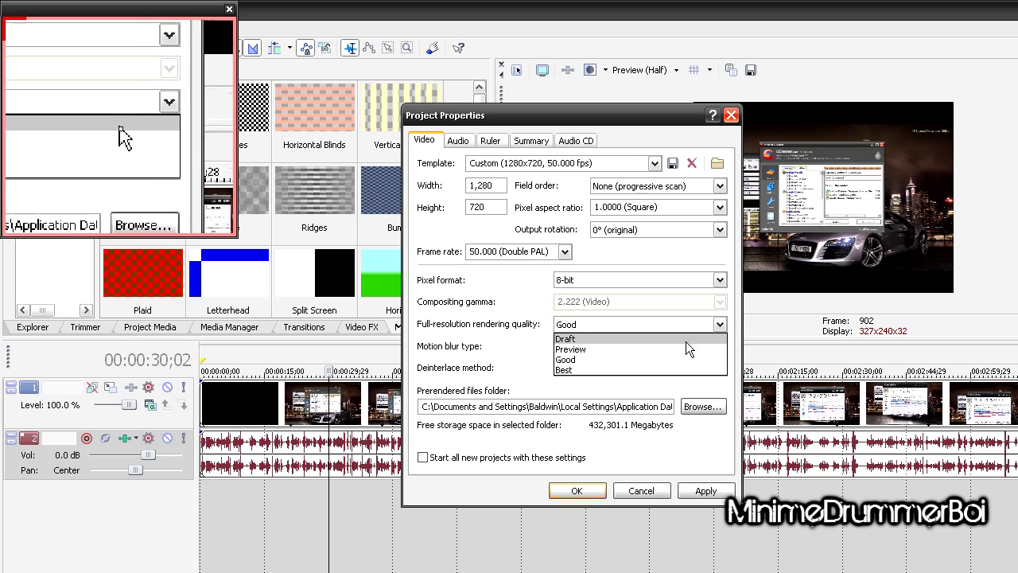
{"action": "left_click", "coordinate": [674, 371]}
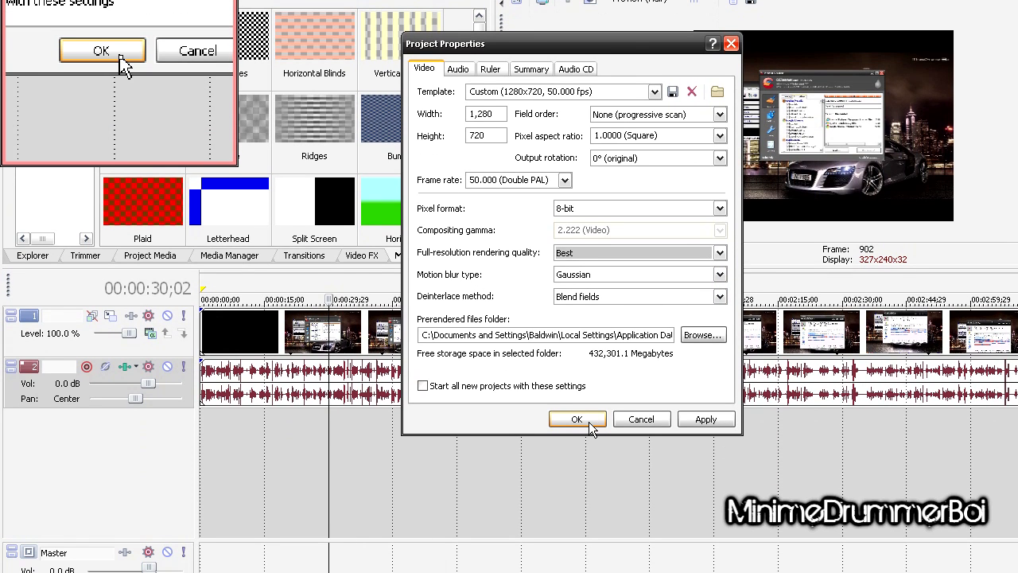
{"action": "left_click", "coordinate": [589, 422]}
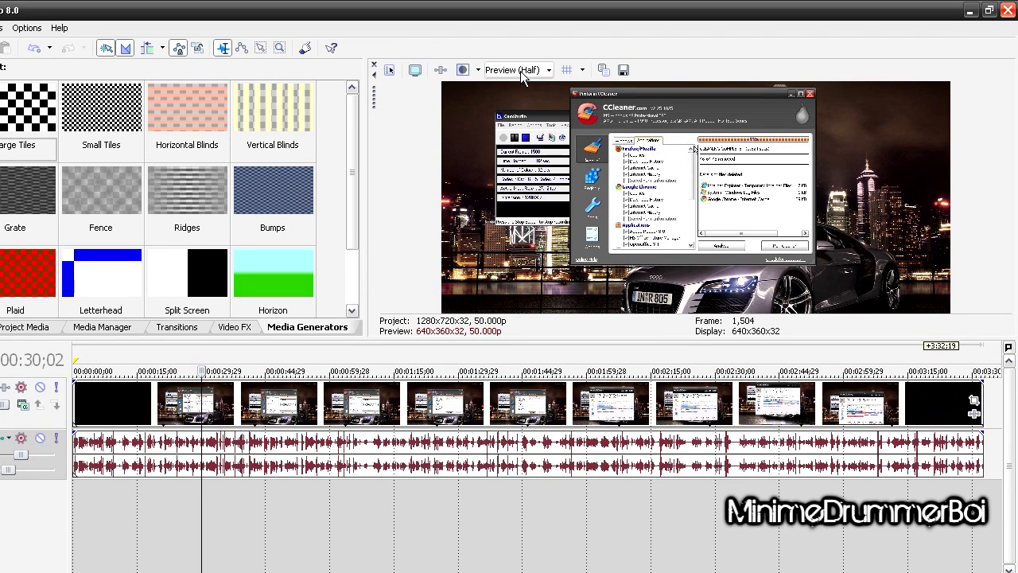
Switch the video preview quality to Preview at Auto resolution.
{"action": "left_click", "coordinate": [521, 11]}
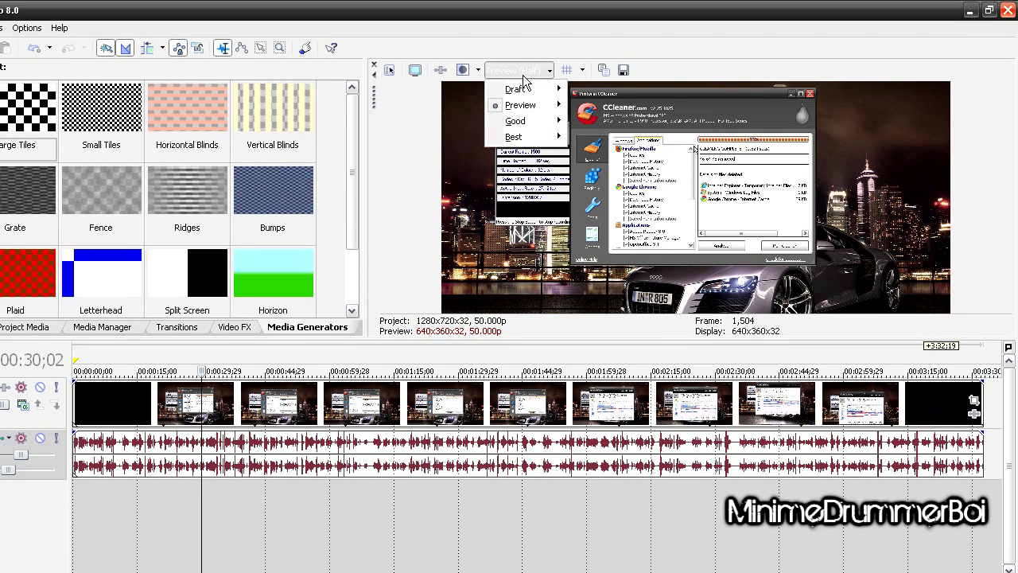
{"action": "mouse_move", "coordinate": [527, 105]}
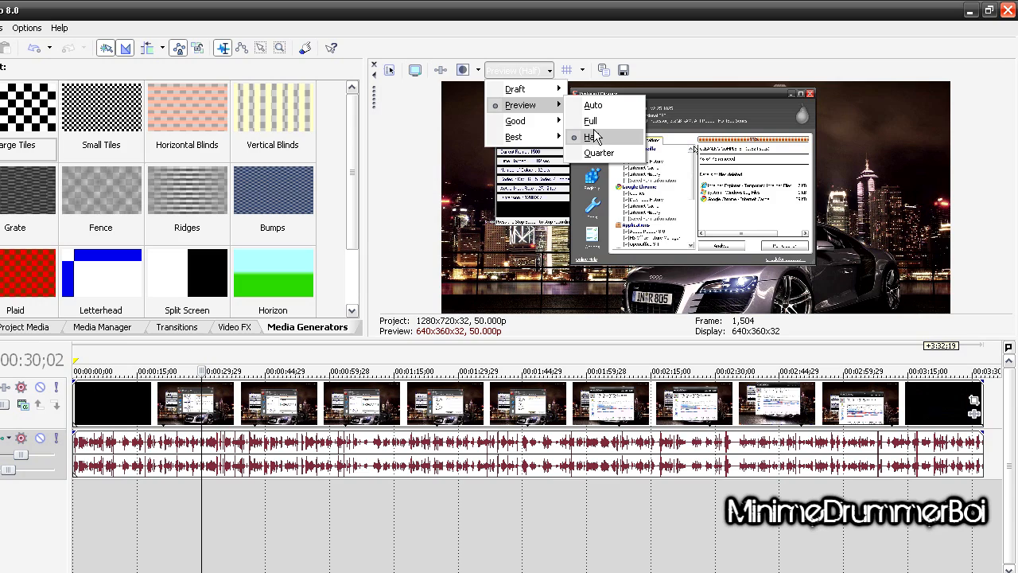
{"action": "left_click", "coordinate": [593, 105]}
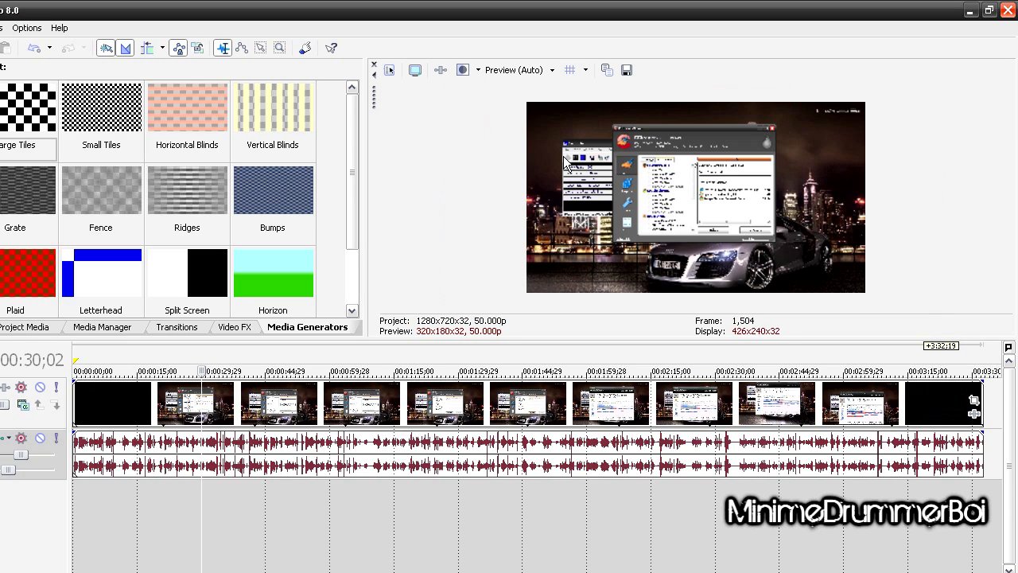
Set the video preview quality to Preview at Half resolution.
{"action": "left_click", "coordinate": [517, 70]}
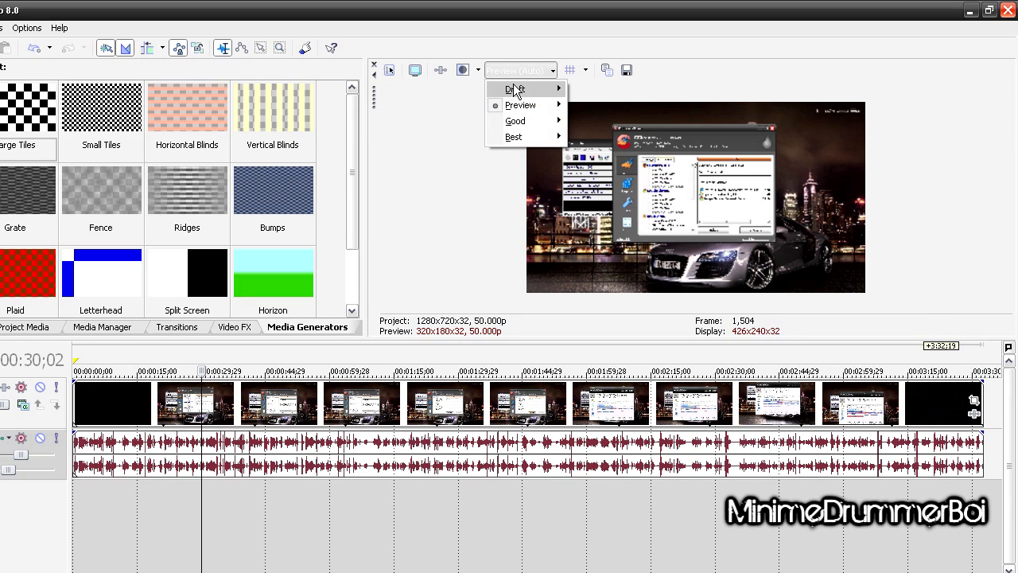
{"action": "mouse_move", "coordinate": [525, 108]}
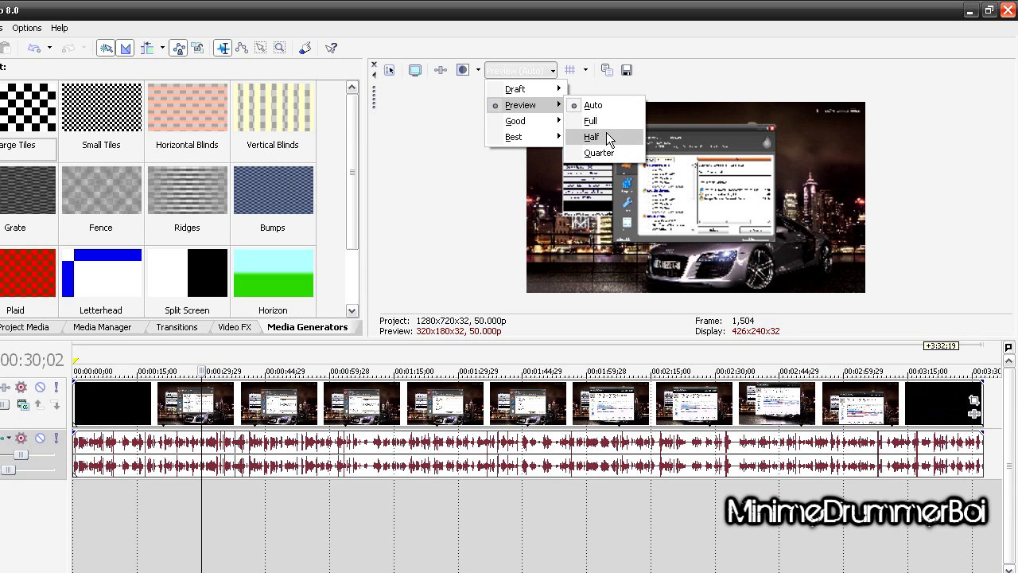
{"action": "left_click", "coordinate": [593, 136]}
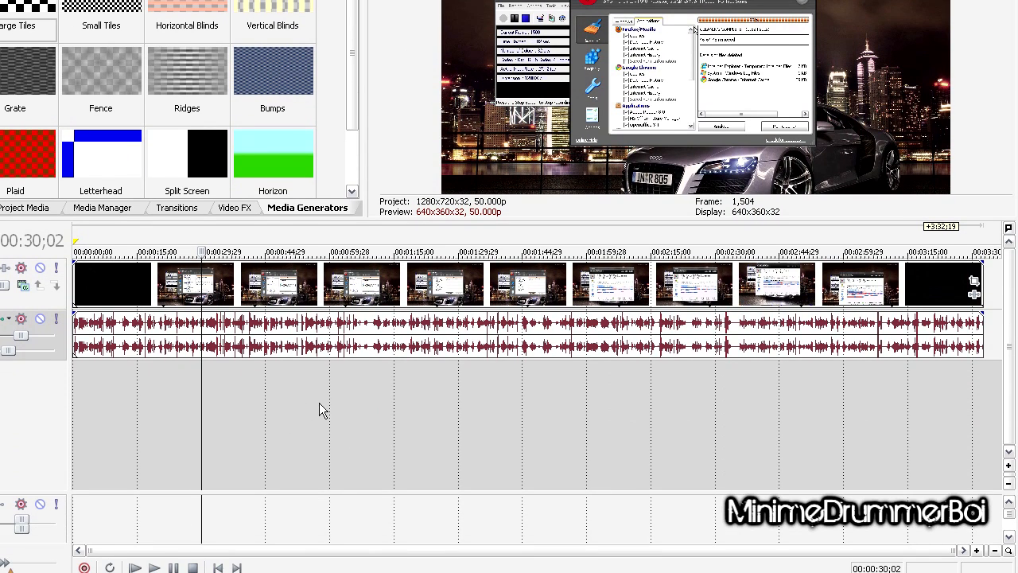
Select the timeline region from about 30 to 52 seconds and start rendering it under the file name Video 1.
{"action": "left_click_drag", "start_coordinate": [294, 405], "coordinate": [200, 407]}
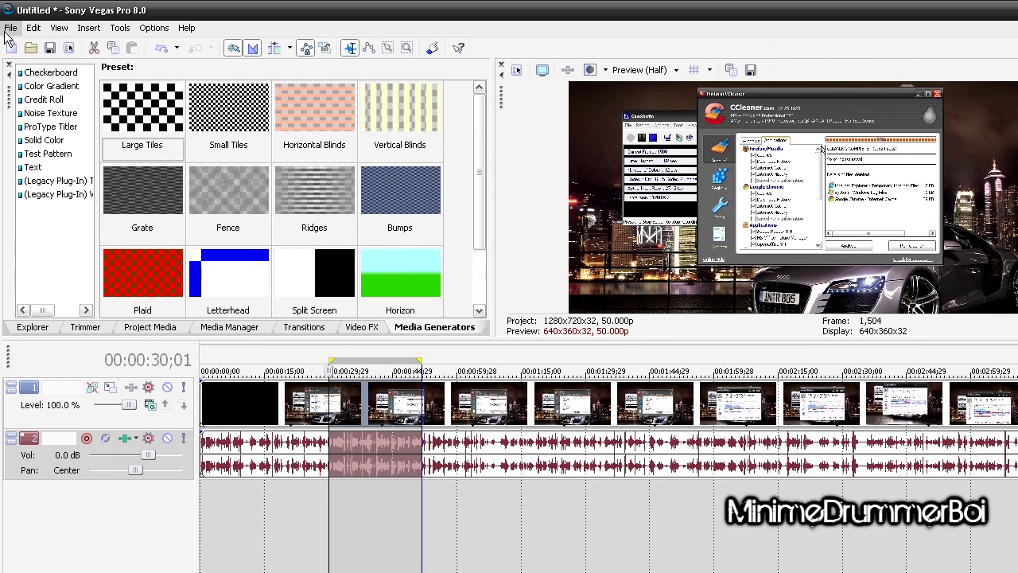
{"action": "left_click", "coordinate": [11, 27]}
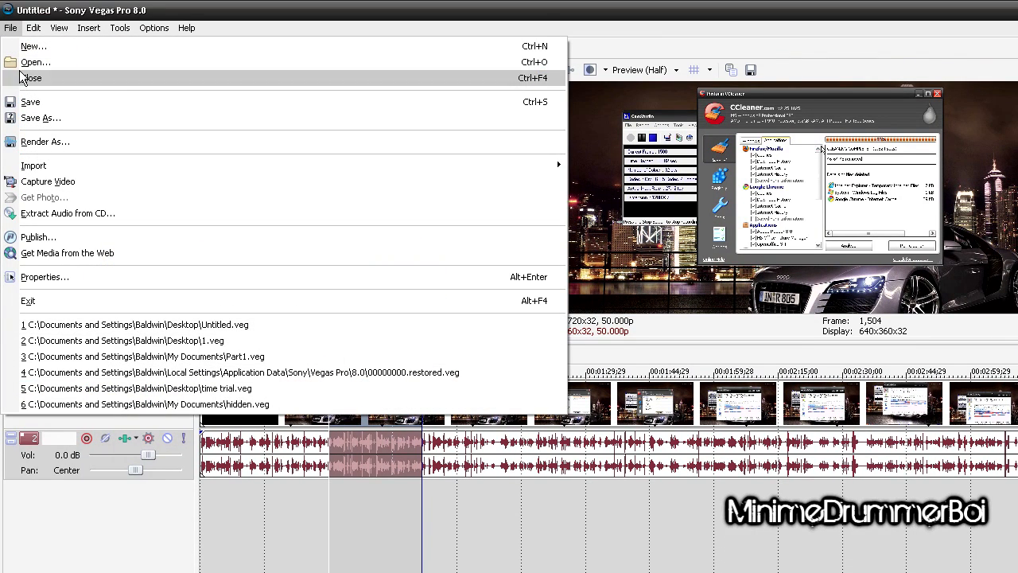
{"action": "left_click", "coordinate": [75, 142]}
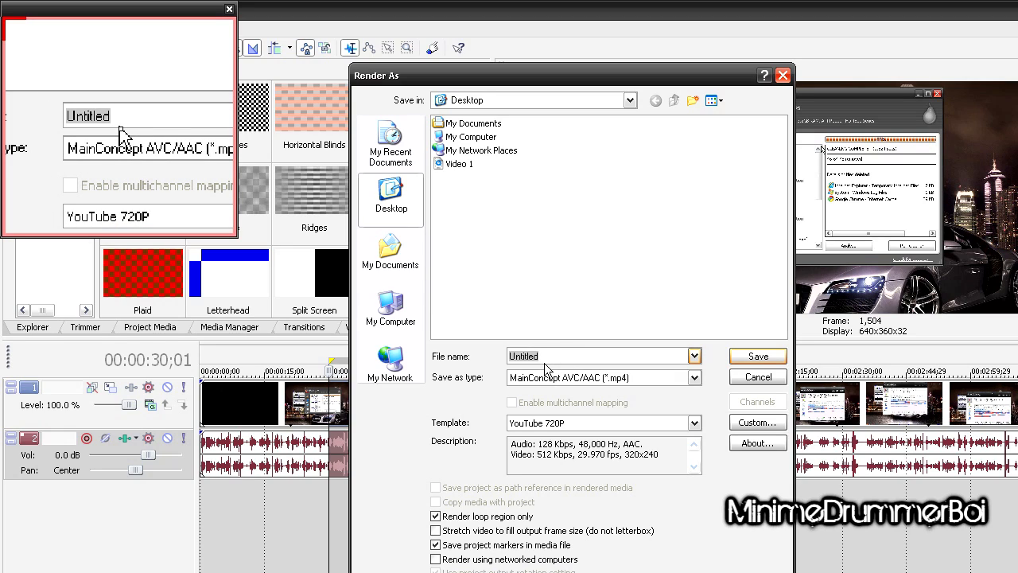
{"action": "type", "text": "Vid"}
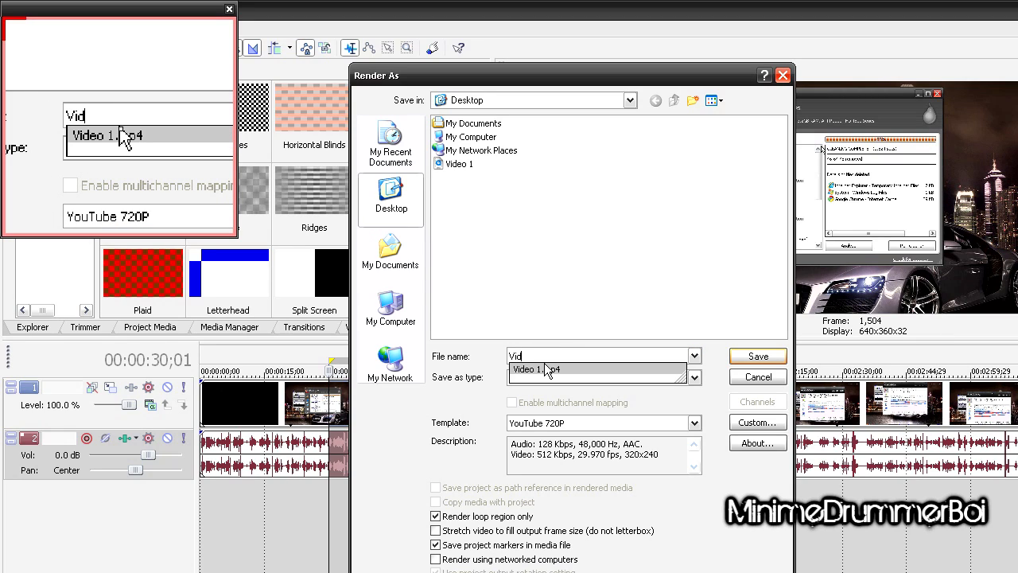
{"action": "type", "text": "eo 1"}
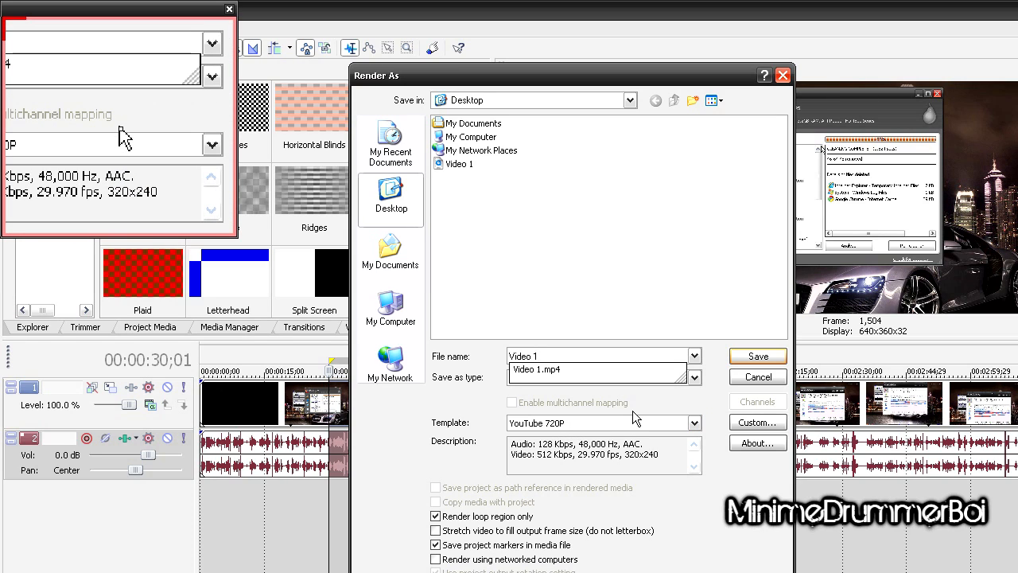
Customize the YouTube 720P render template by setting its video frame rate to 50.
{"action": "left_click", "coordinate": [748, 428]}
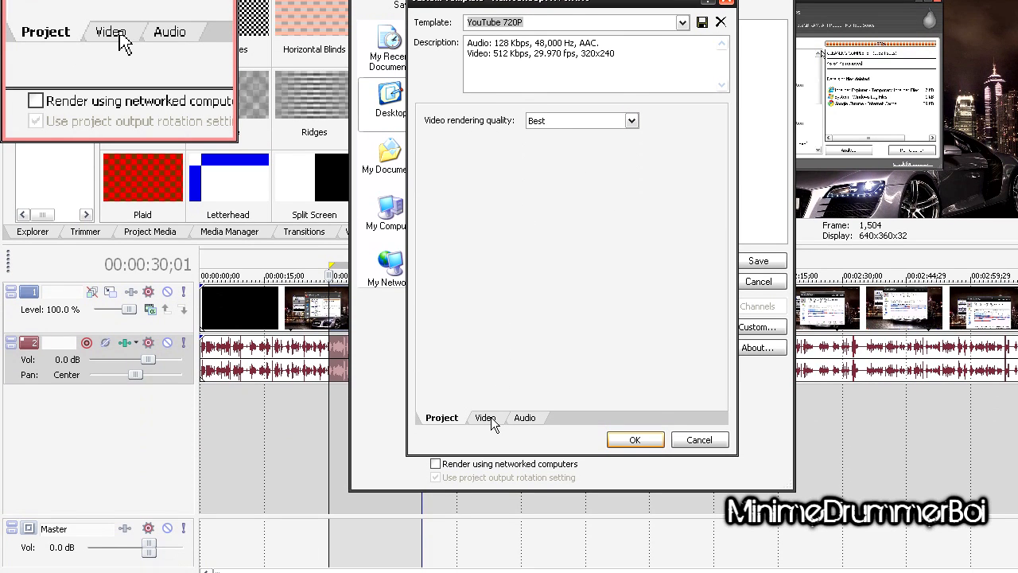
{"action": "left_click", "coordinate": [489, 420]}
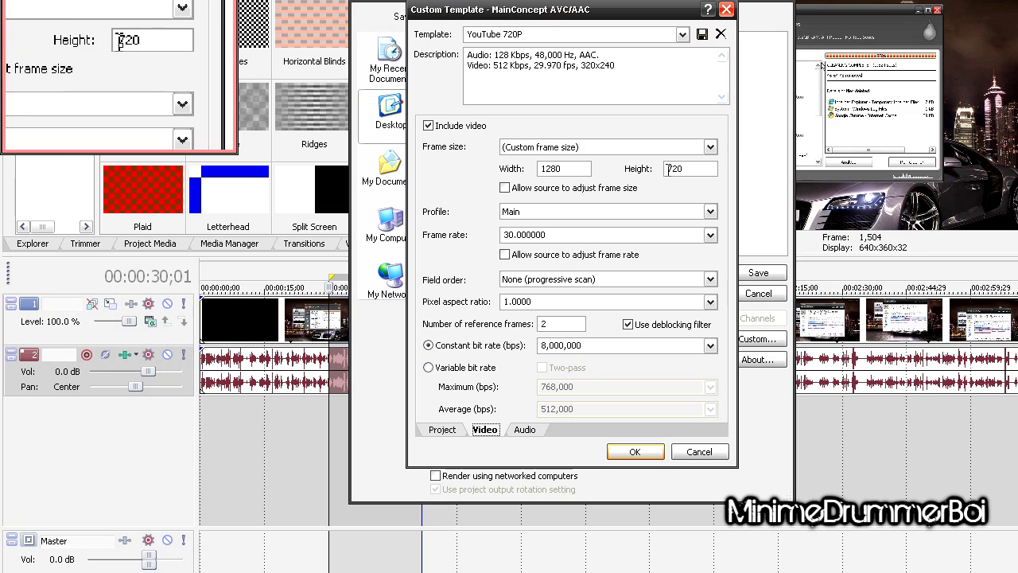
{"action": "double_click", "coordinate": [519, 234]}
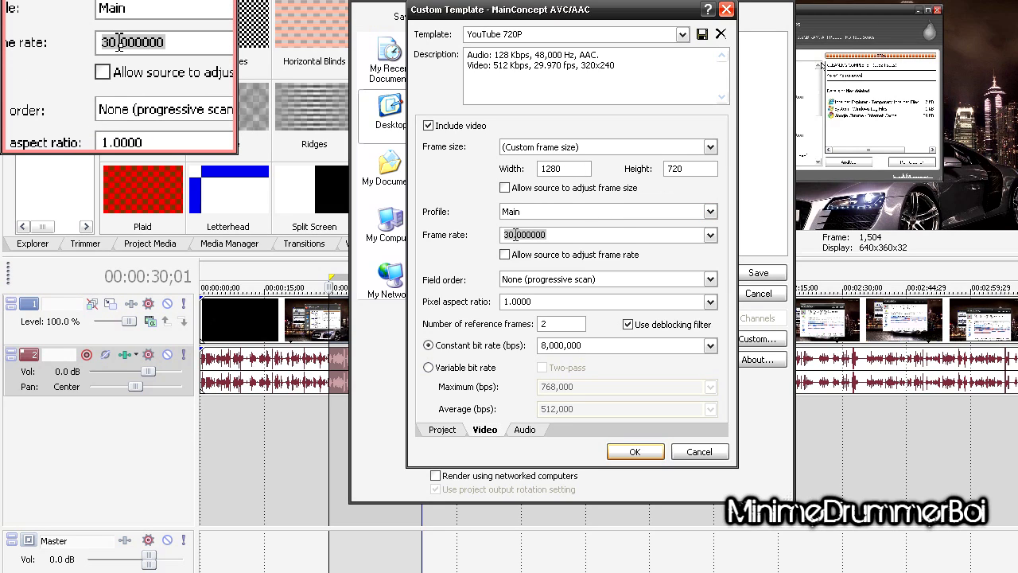
{"action": "type", "text": "50"}
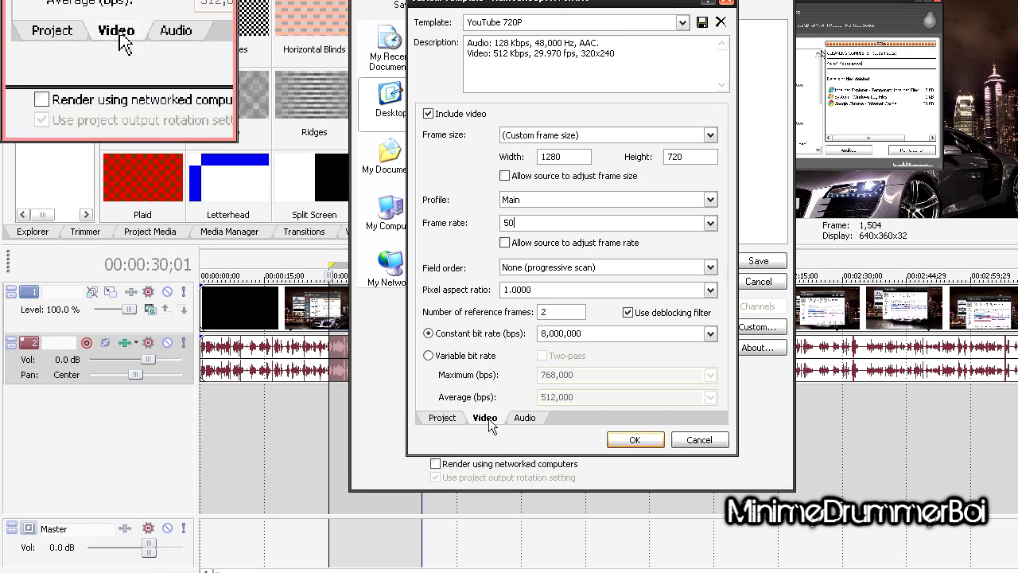
Open the audio settings of the custom render template.
{"action": "left_click", "coordinate": [525, 418]}
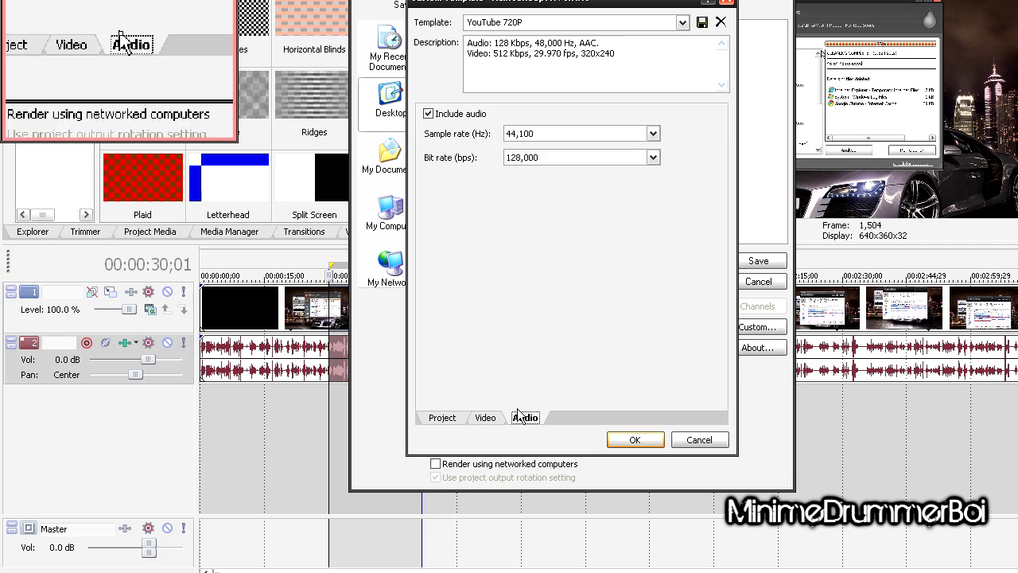